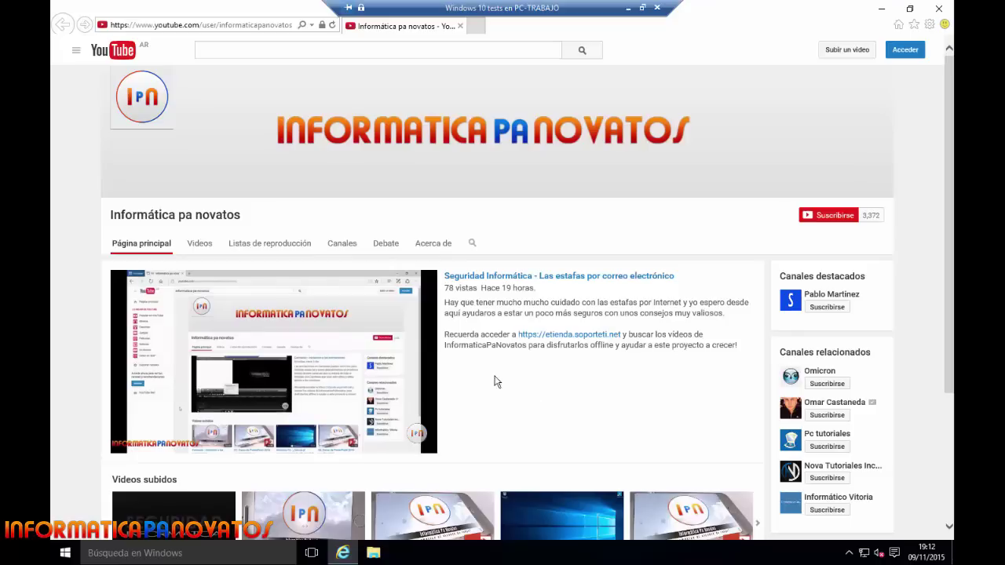
{"action": "left_click", "coordinate": [192, 247]}
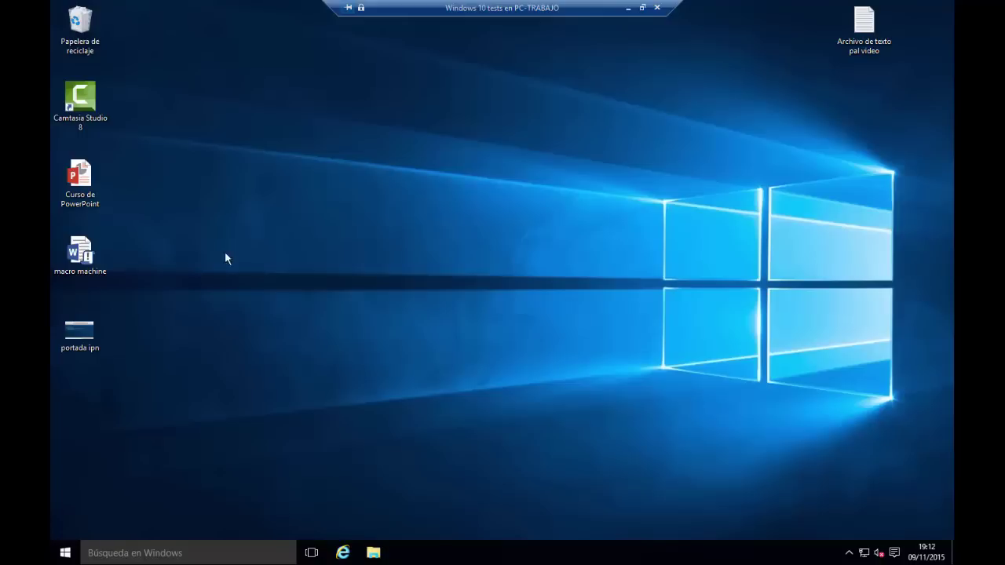
Examine the full list of installed applications for Office 2016 programs and the contents of the Microsoft Office 2013 folder
{"action": "left_click", "coordinate": [63, 557]}
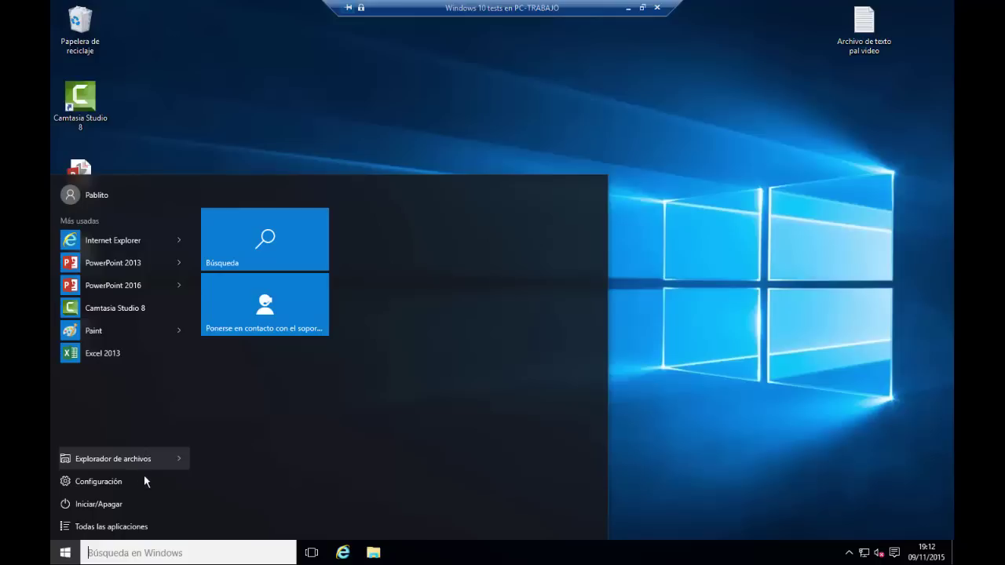
{"action": "left_click", "coordinate": [133, 524]}
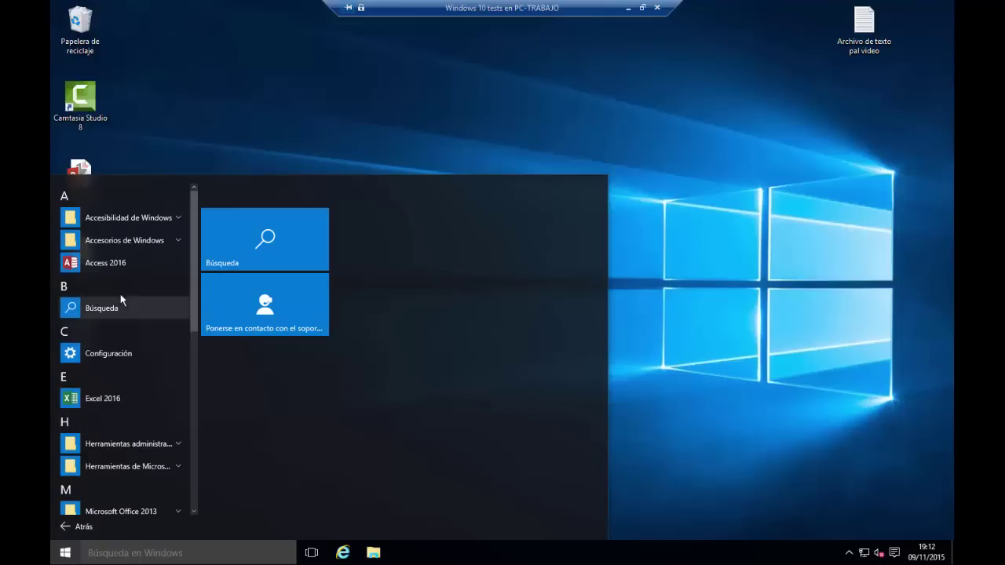
{"action": "scroll", "coordinate": [153, 302], "scroll_direction": "down", "scroll_amount": 1}
{"action": "scroll", "coordinate": [152, 300], "scroll_direction": "down", "scroll_amount": 5}
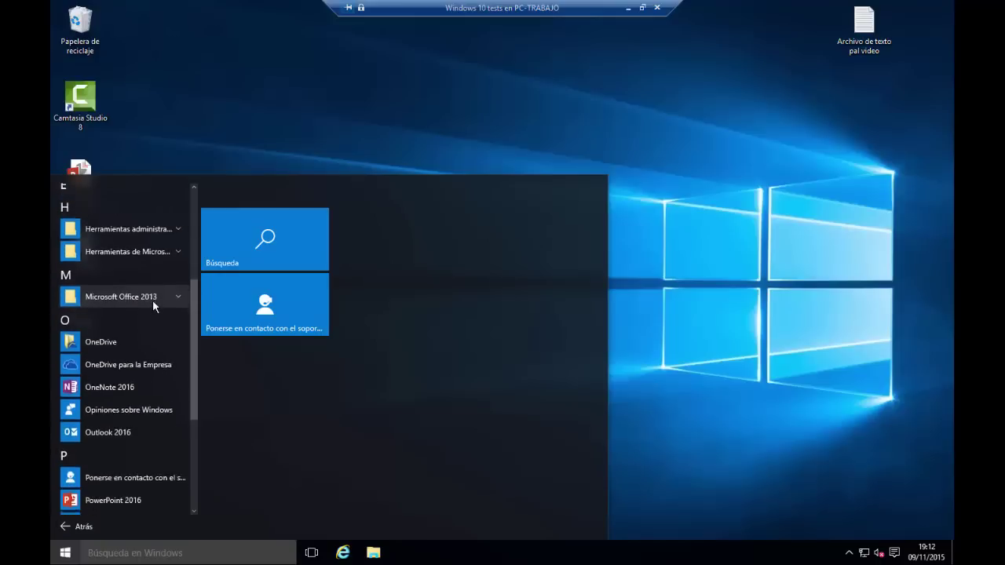
{"action": "scroll", "coordinate": [152, 300], "scroll_direction": "down", "scroll_amount": 2}
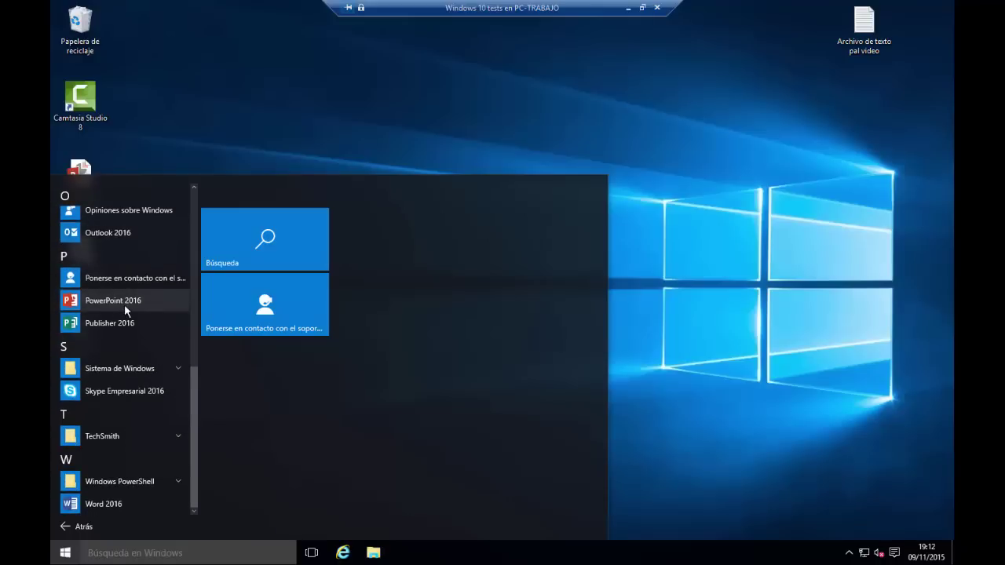
{"action": "scroll", "coordinate": [124, 304], "scroll_direction": "up", "scroll_amount": 2}
{"action": "scroll", "coordinate": [124, 304], "scroll_direction": "down", "scroll_amount": 2}
{"action": "scroll", "coordinate": [150, 471], "scroll_direction": "up", "scroll_amount": 5}
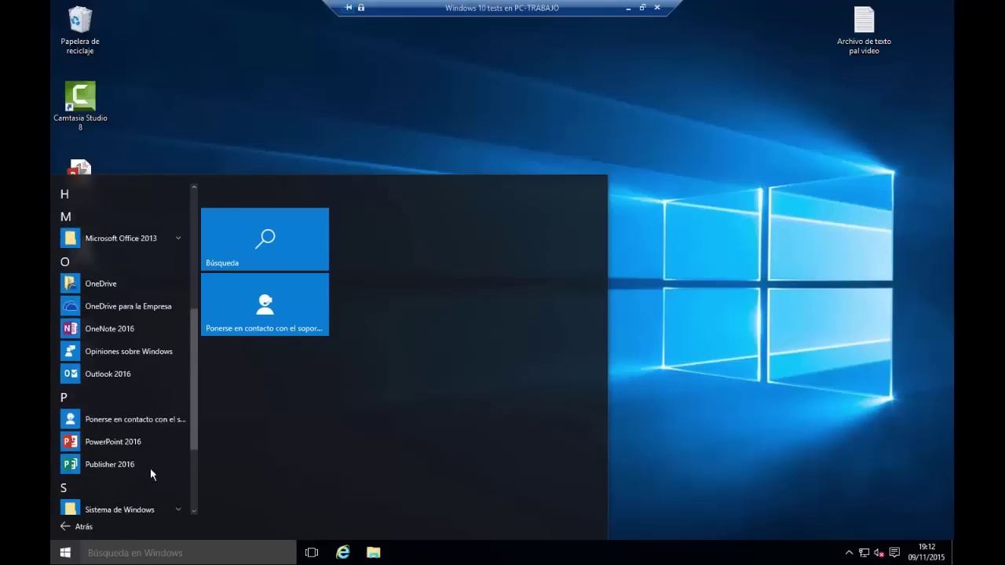
{"action": "left_click", "coordinate": [128, 397]}
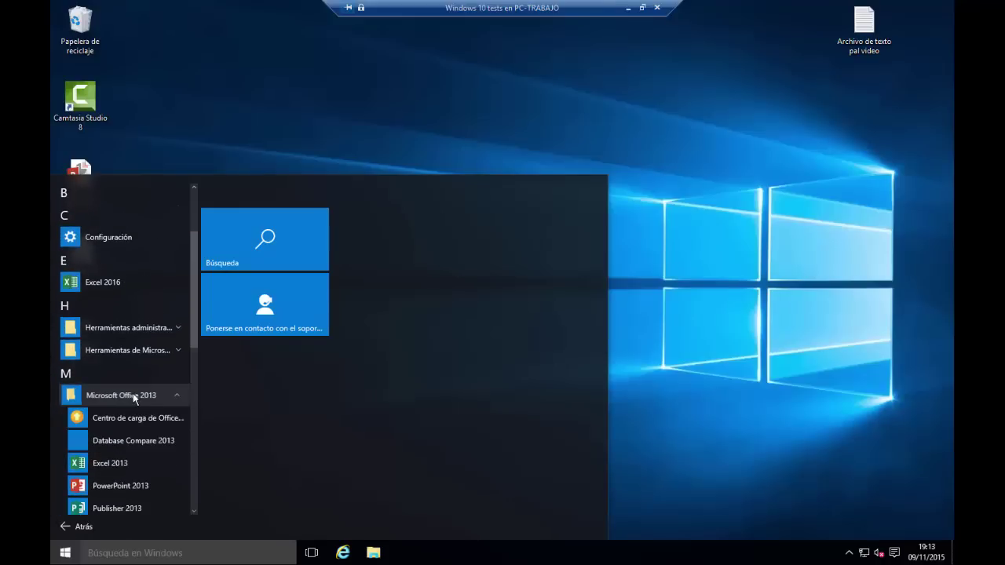
{"action": "scroll", "coordinate": [132, 377], "scroll_direction": "down", "scroll_amount": 3}
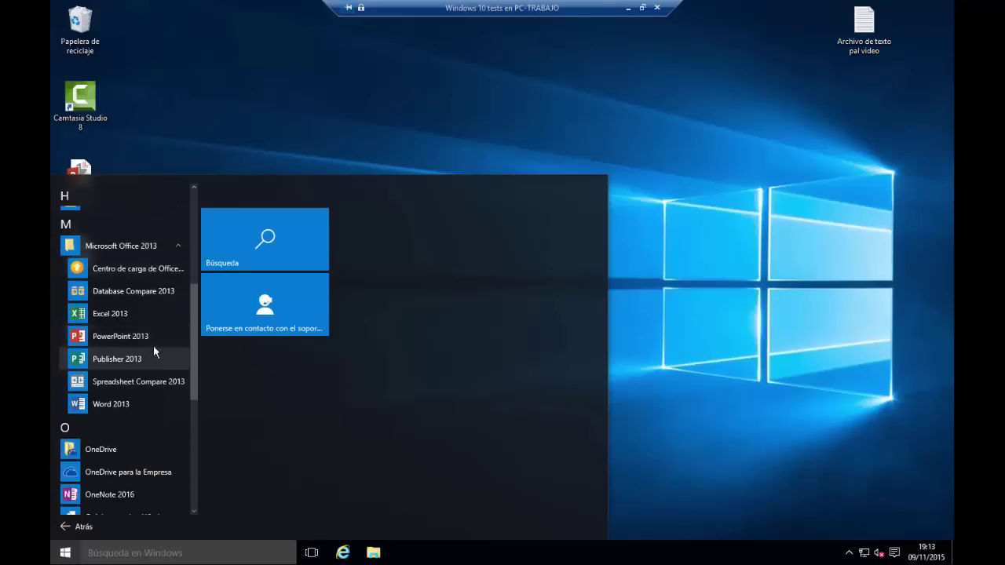
{"action": "scroll", "coordinate": [141, 357], "scroll_direction": "down", "scroll_amount": 6}
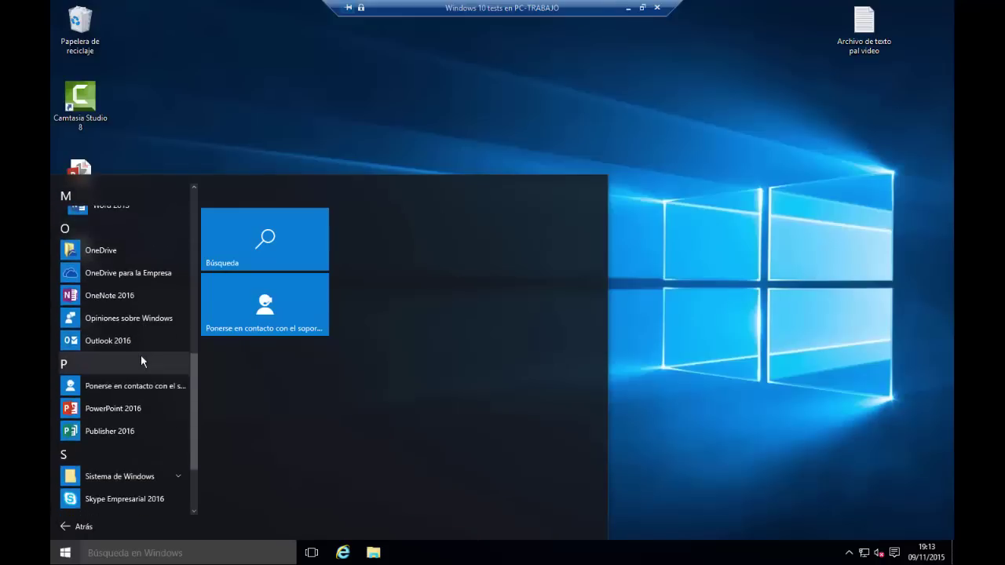
{"action": "left_click", "coordinate": [437, 133]}
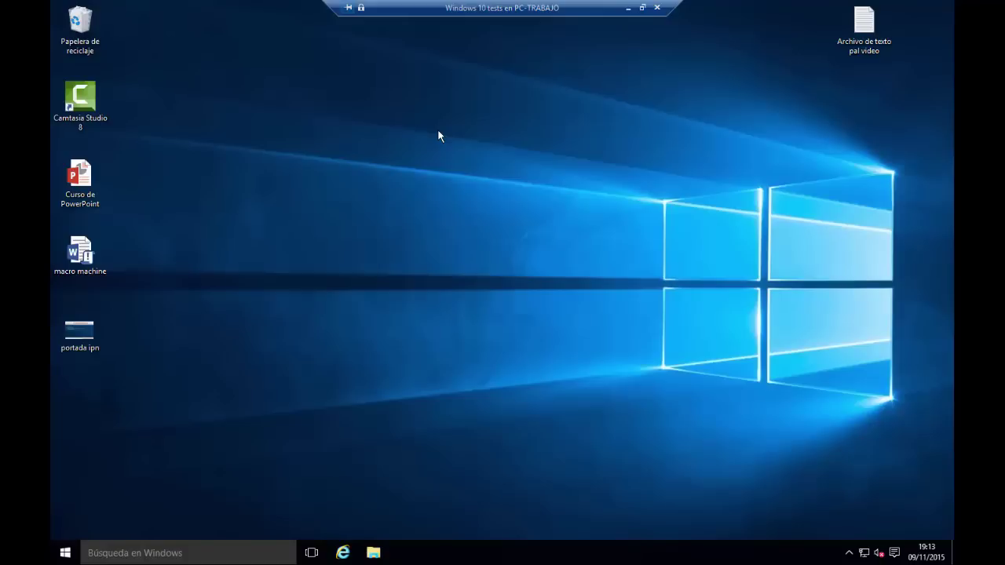
Open the desktop text file with Word (escritorio) to check the Office version, cancelling the file conversion and activation and closing Word
{"action": "right_click", "coordinate": [864, 31]}
{"action": "mouse_move", "coordinate": [832, 90]}
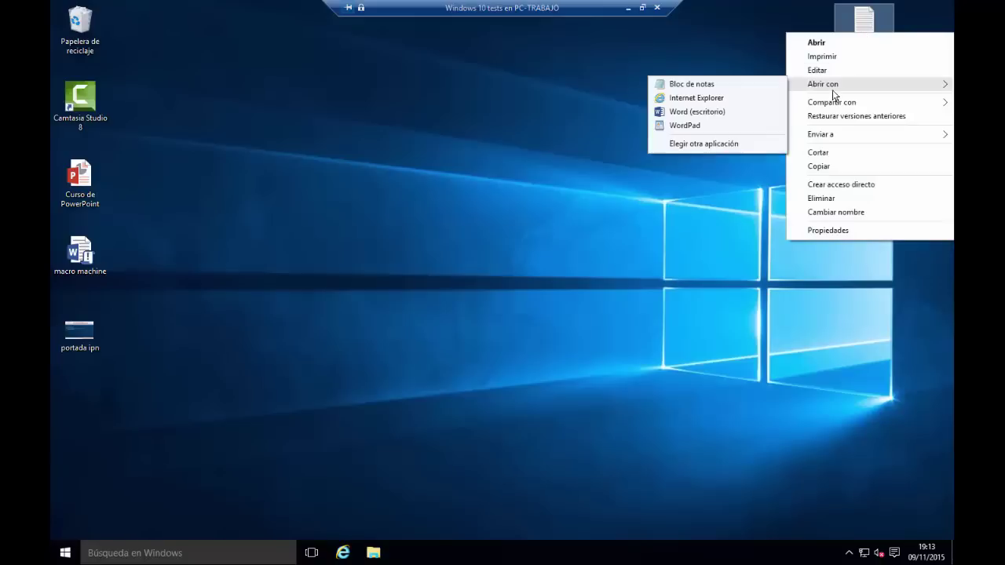
{"action": "left_click", "coordinate": [691, 110]}
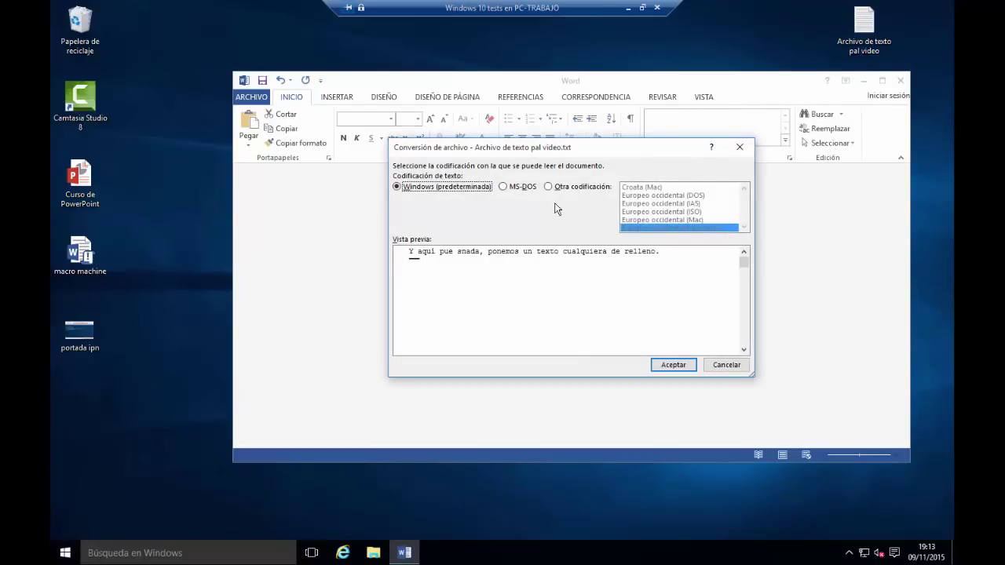
{"action": "left_click", "coordinate": [728, 365]}
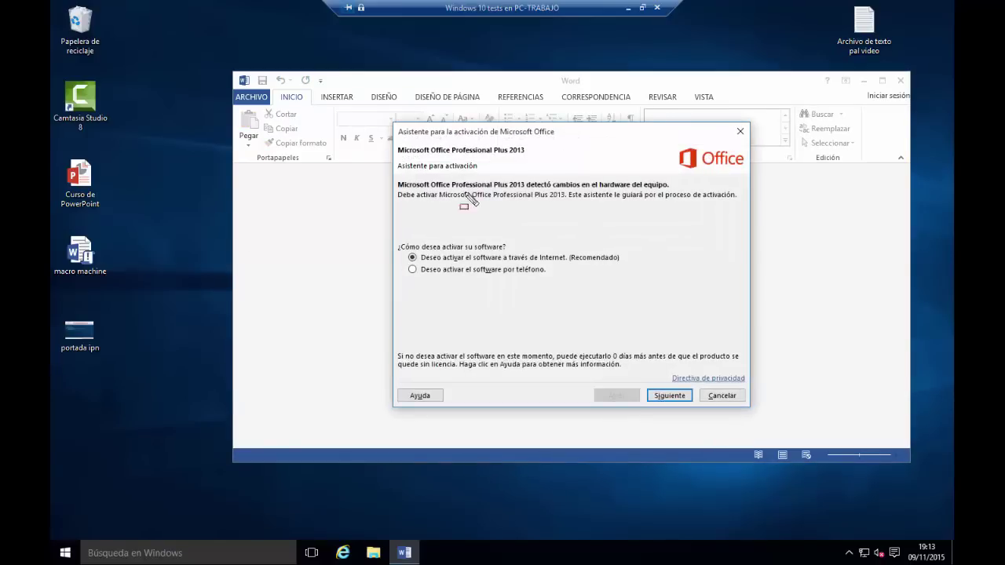
{"action": "left_click_drag", "start_coordinate": [395, 143], "coordinate": [534, 156]}
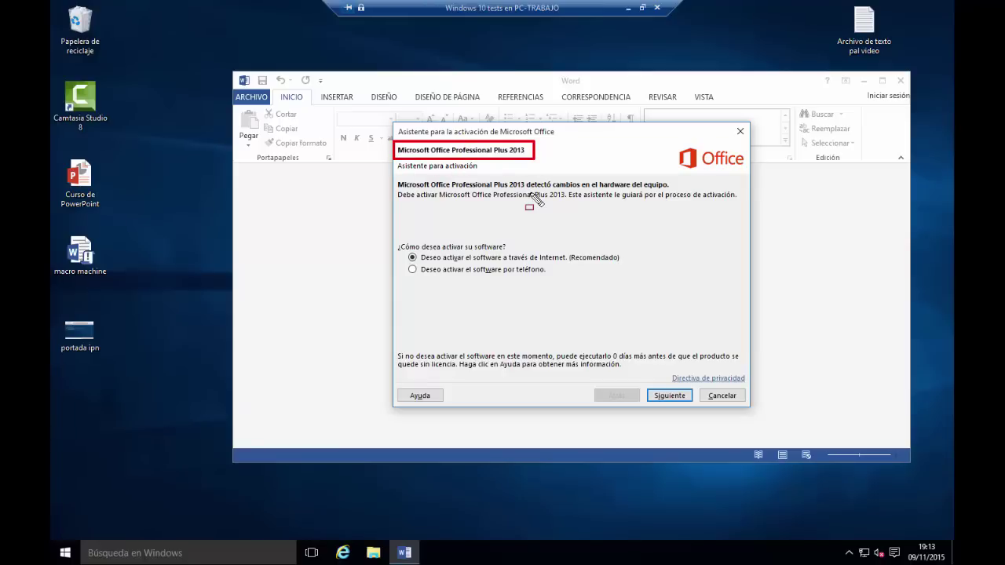
{"action": "key", "text": "Escape"}
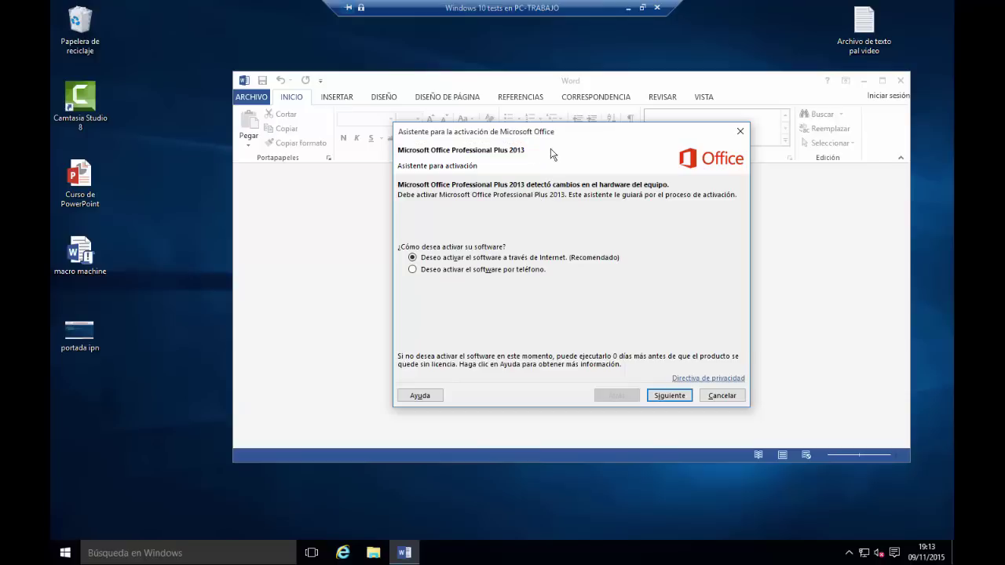
{"action": "left_click", "coordinate": [738, 398]}
{"action": "left_click", "coordinate": [899, 80]}
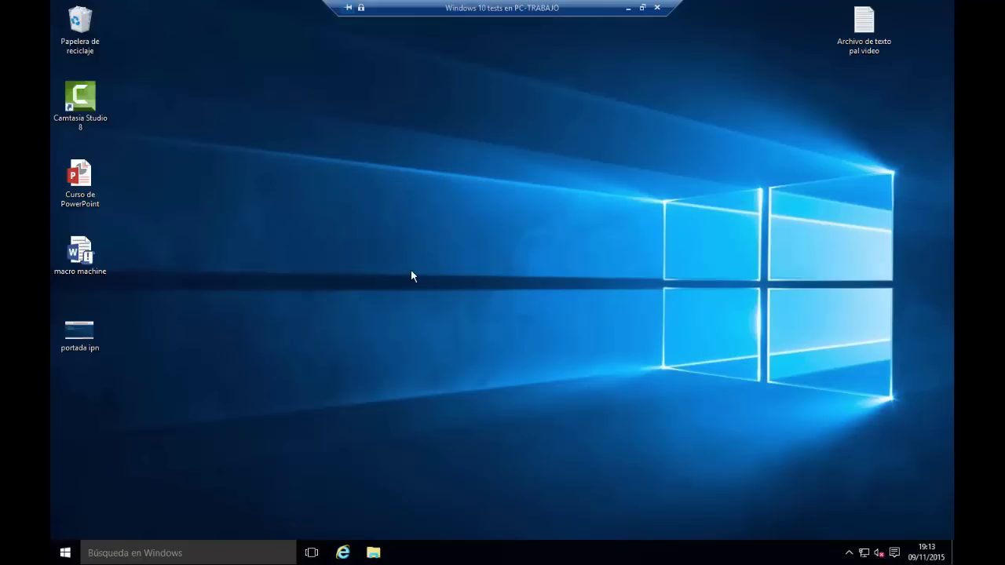
Try to open "Agregar o quitar programas" by searching Windows for "agregar o quitar"
{"action": "key", "text": "super"}
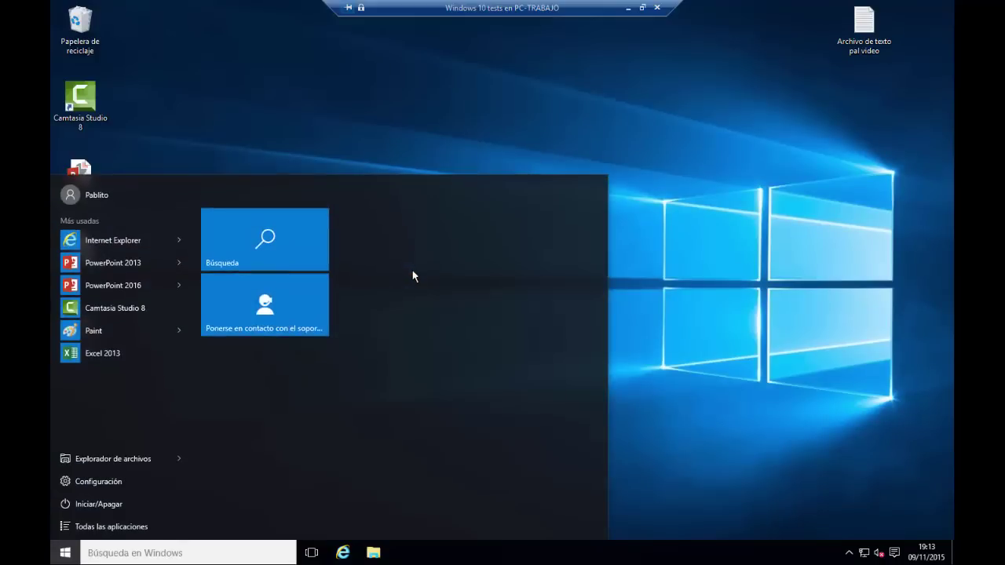
{"action": "key", "text": "super"}
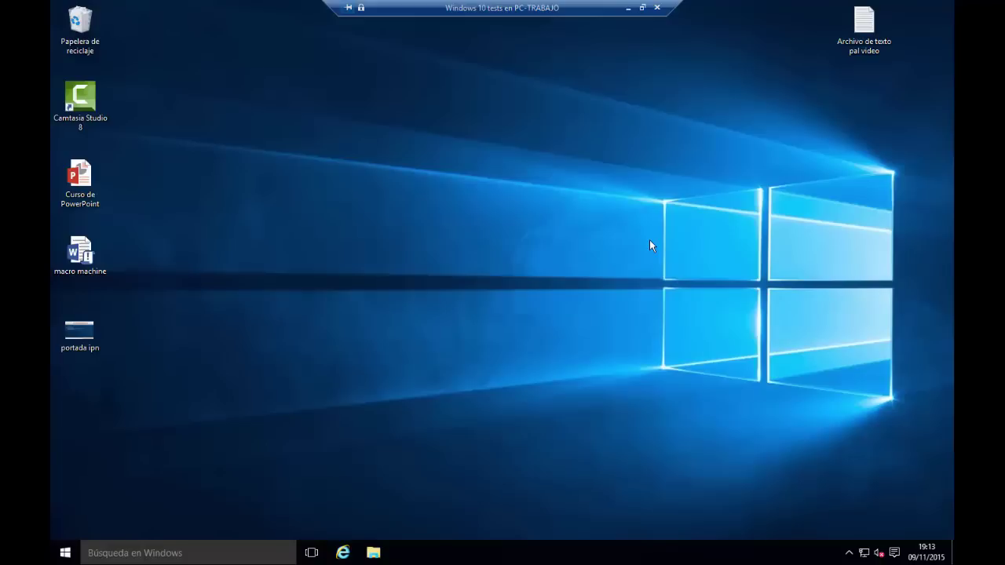
{"action": "key", "text": "super"}
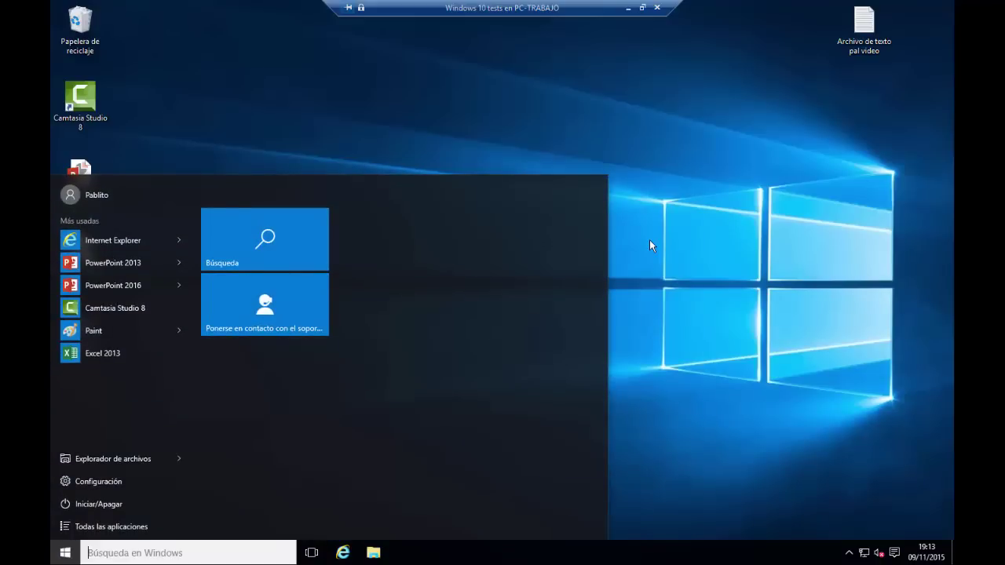
{"action": "type", "text": "agregar"}
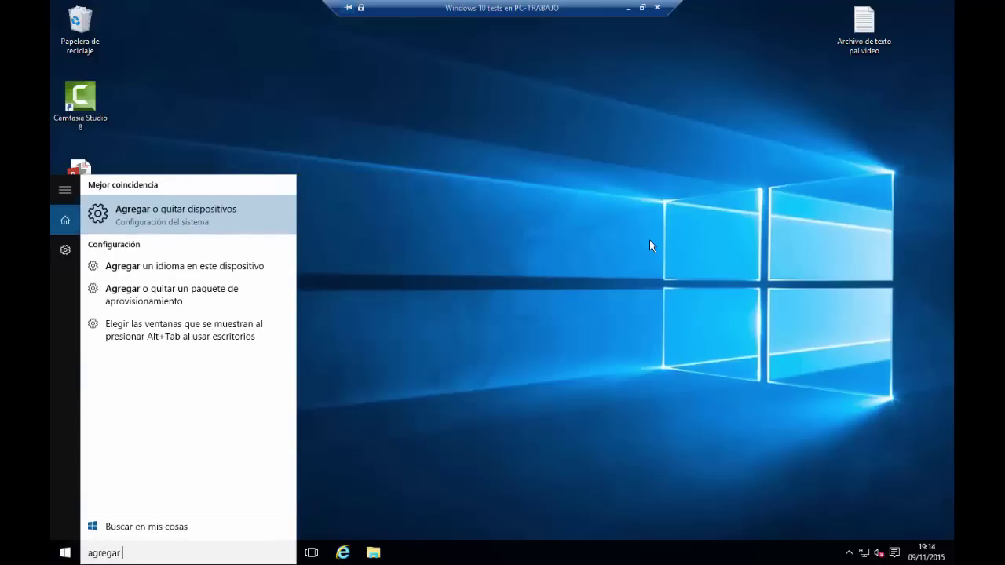
{"action": "type", "text": " o quitar"}
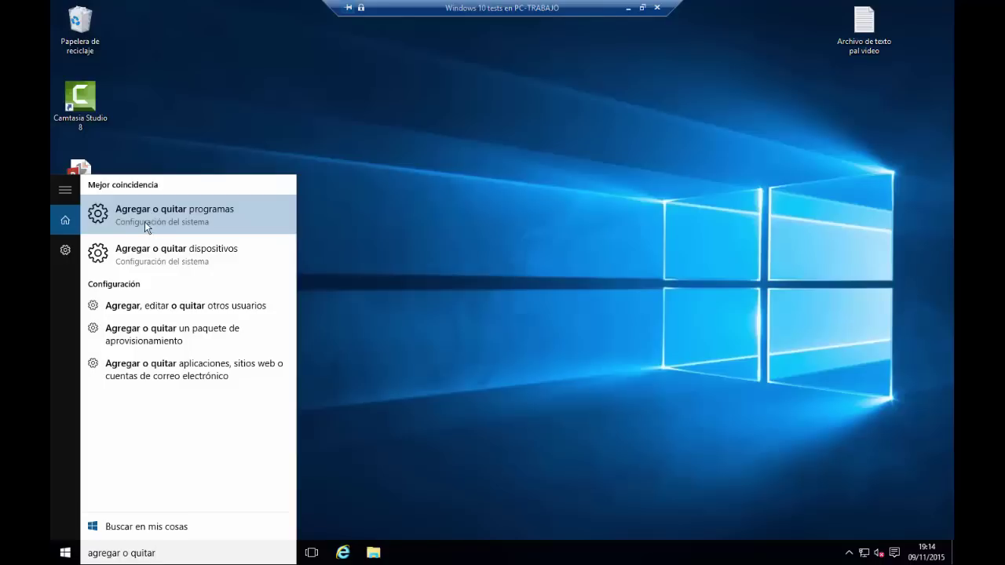
{"action": "left_click", "coordinate": [216, 222]}
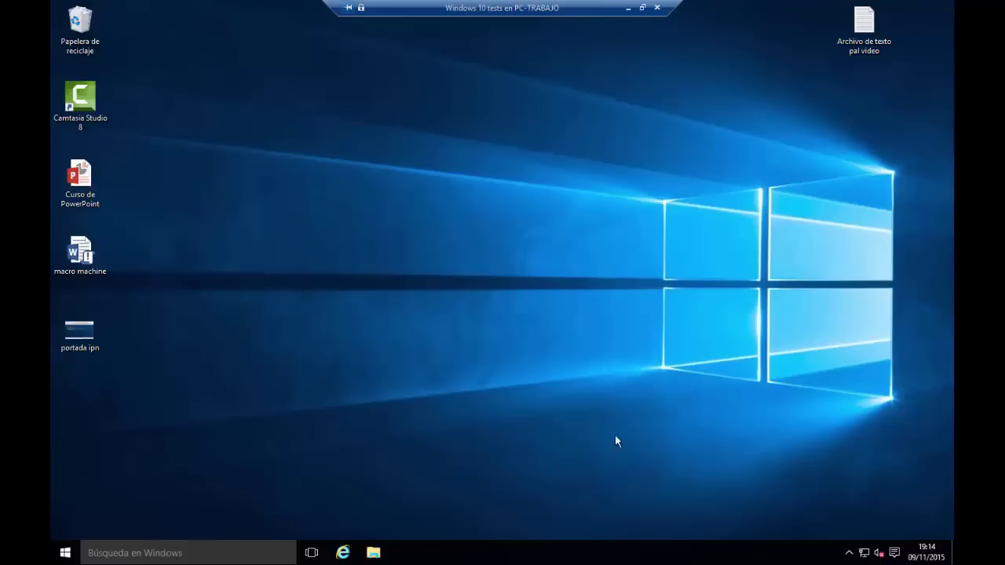
Open the Aplicaciones y características page in the Windows system settings
{"action": "left_click", "coordinate": [892, 552]}
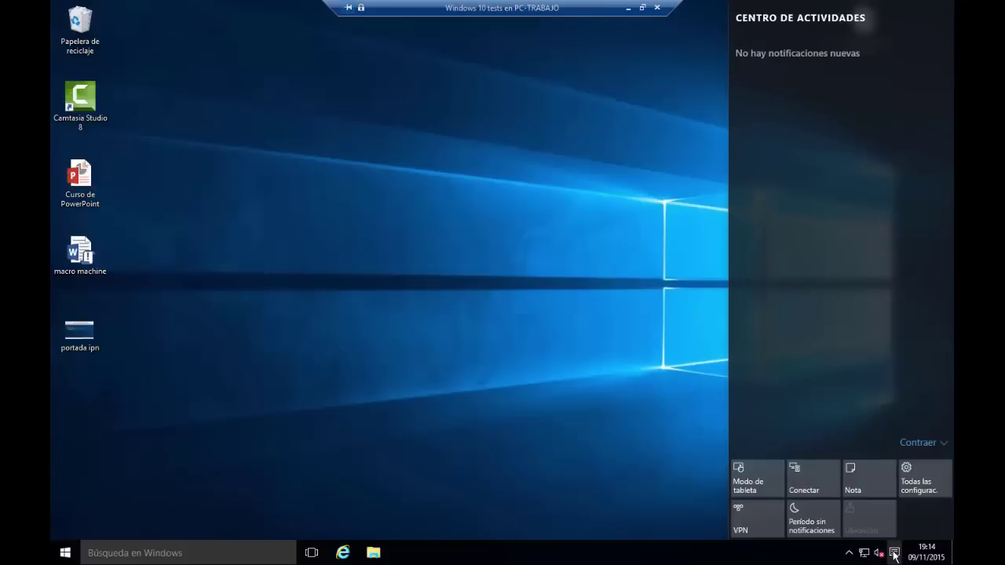
{"action": "left_click", "coordinate": [912, 490]}
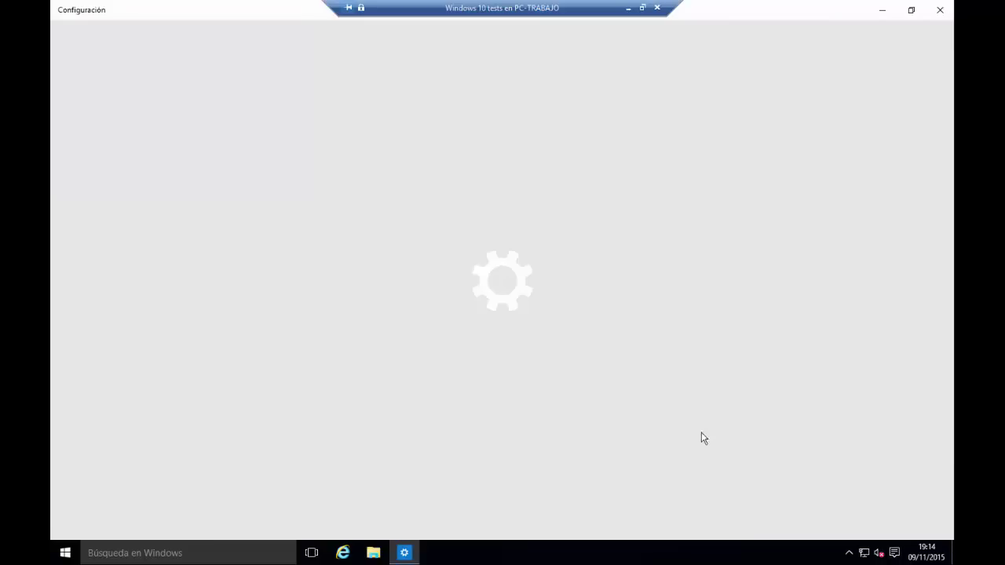
{"action": "left_click", "coordinate": [267, 210]}
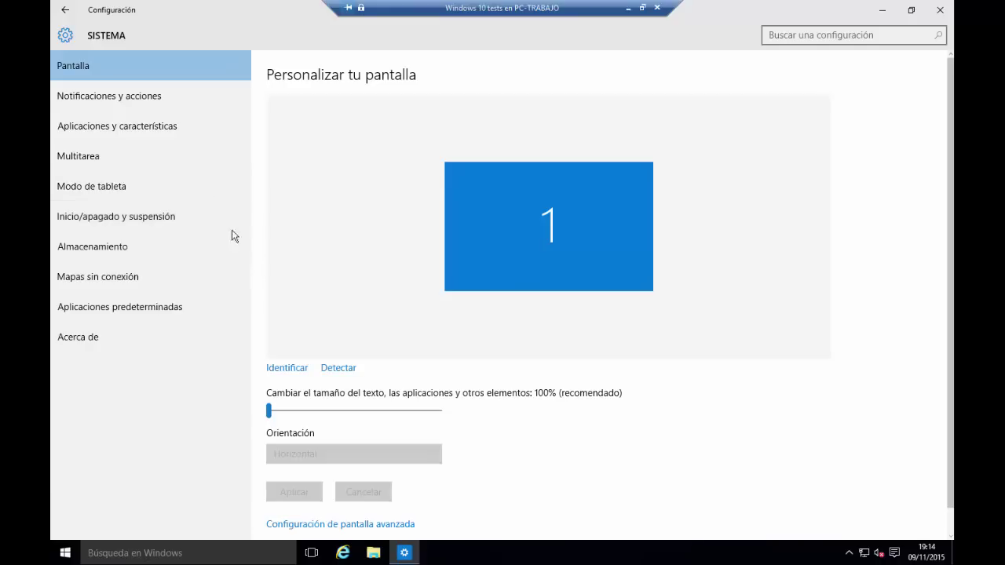
{"action": "left_click", "coordinate": [142, 114]}
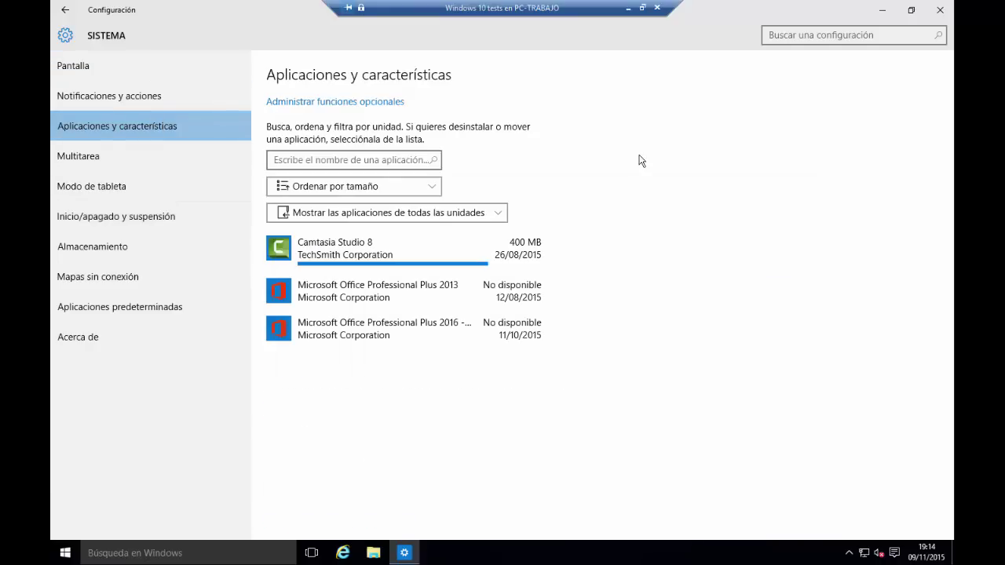
Uninstall Microsoft Office Professional Plus 2013, allowing the setup program to make changes and confirming the removal
{"action": "left_click", "coordinate": [452, 292]}
{"action": "left_click", "coordinate": [467, 377]}
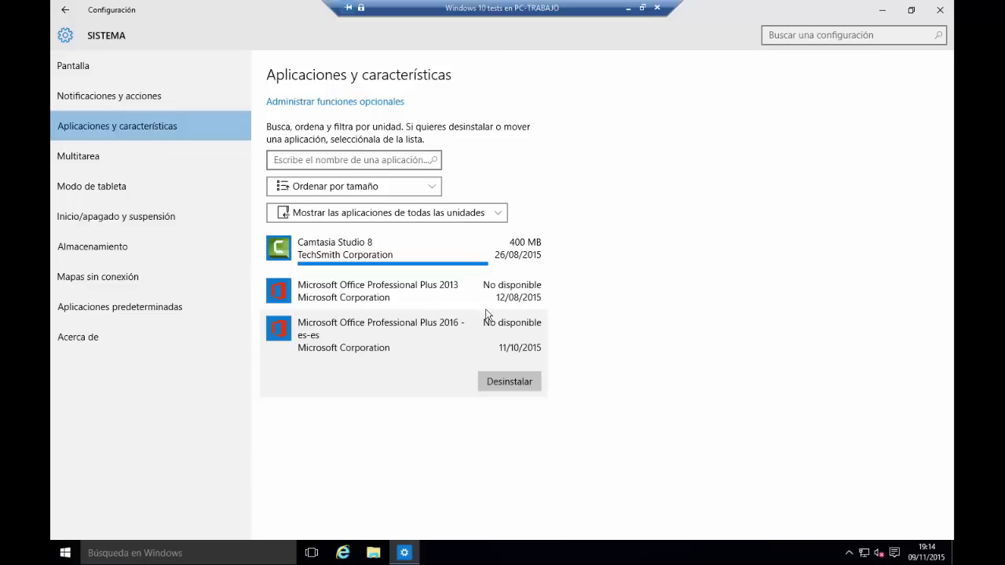
{"action": "left_click", "coordinate": [441, 295]}
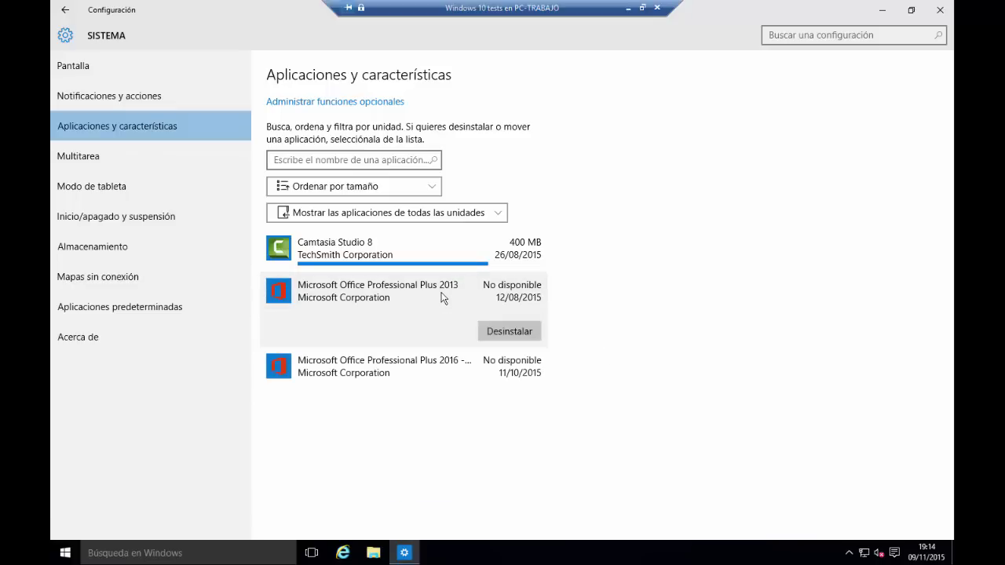
{"action": "left_click", "coordinate": [486, 331]}
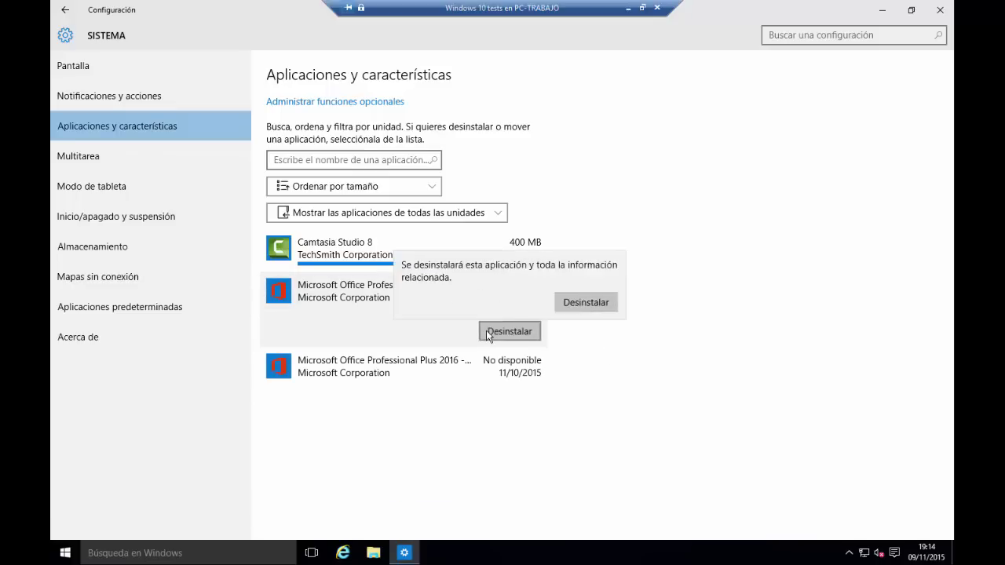
{"action": "left_click", "coordinate": [580, 303]}
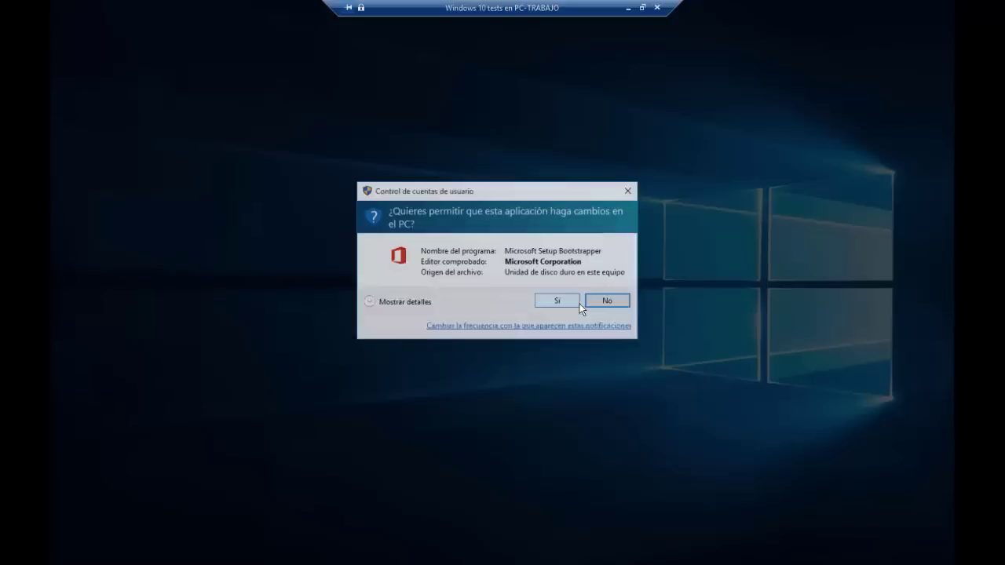
{"action": "left_click", "coordinate": [558, 306]}
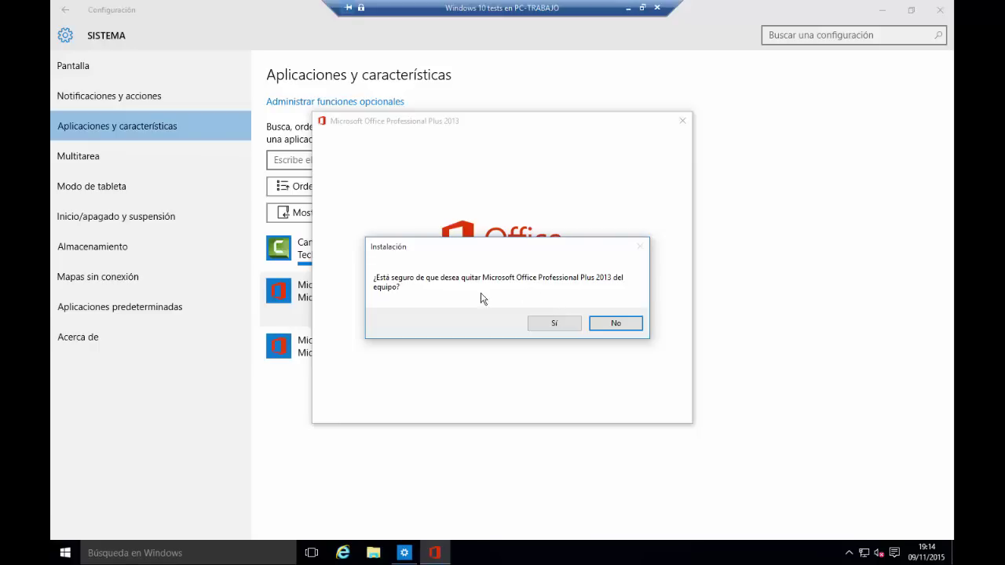
{"action": "left_click", "coordinate": [551, 325]}
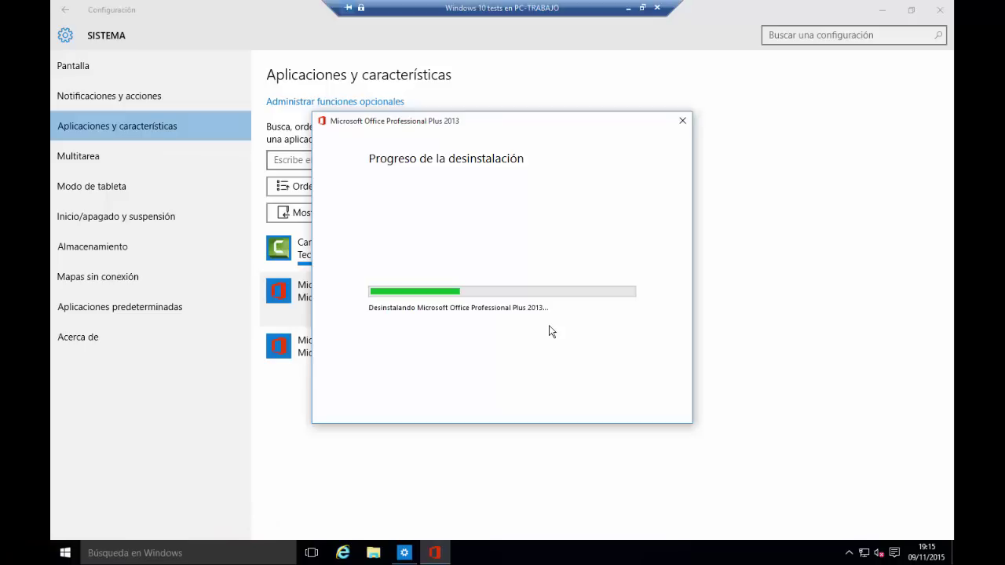
Move the Office 2013 uninstall progress window aside so it does not cover the list of installed applications
{"action": "left_click_drag", "start_coordinate": [503, 126], "coordinate": [647, 127]}
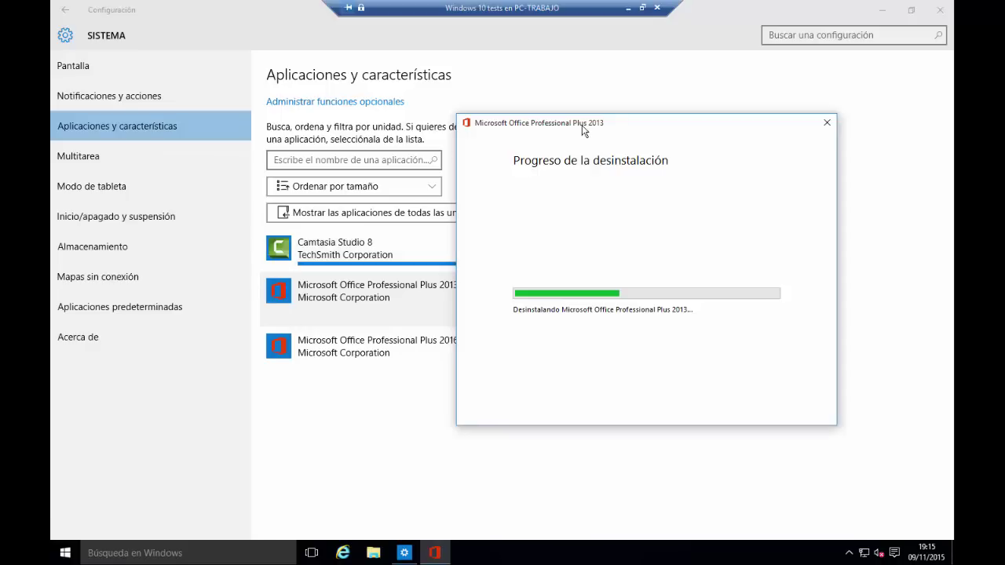
{"action": "left_click_drag", "start_coordinate": [585, 124], "coordinate": [439, 95]}
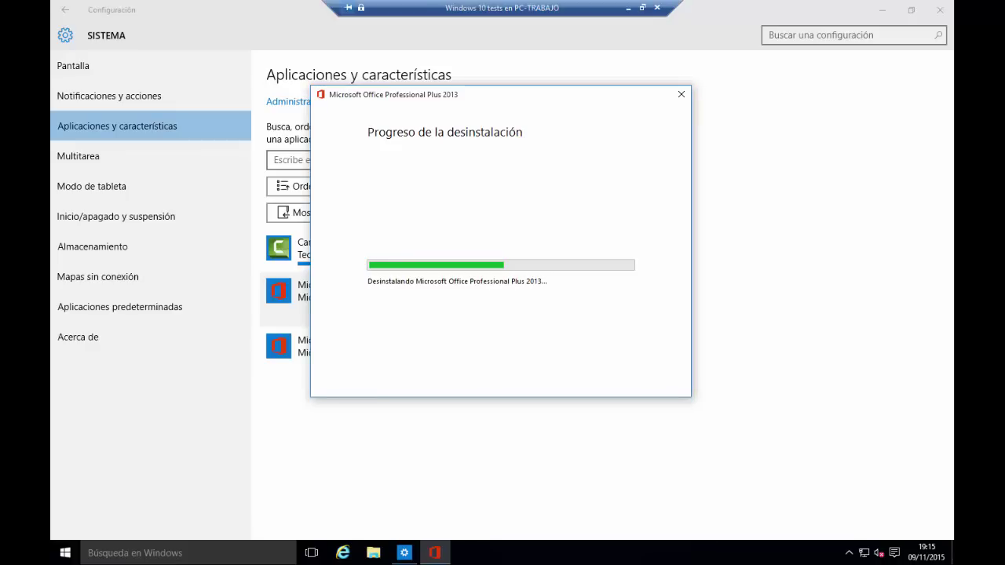
{"action": "left_click_drag", "start_coordinate": [437, 101], "coordinate": [676, 129]}
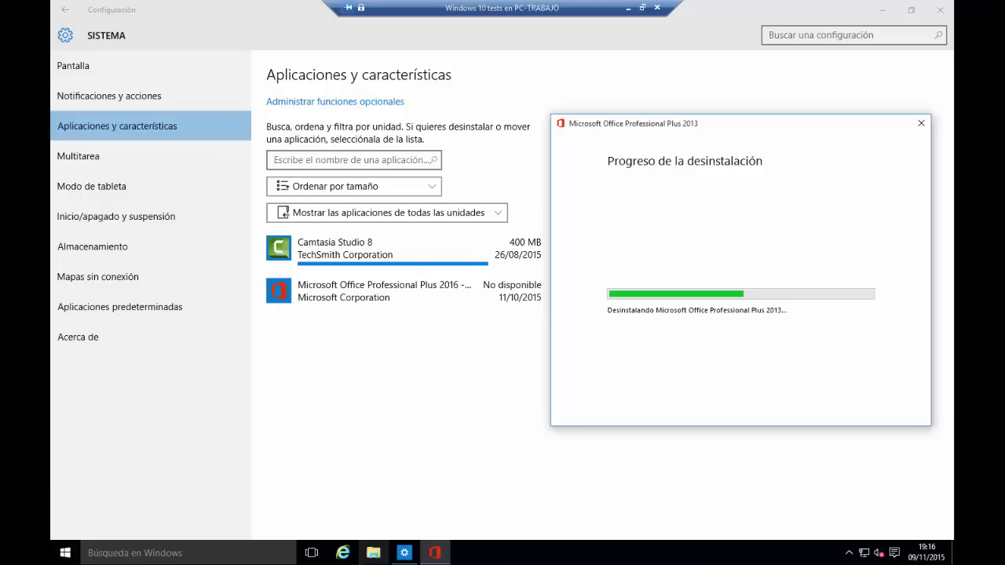
Show the Informática pa novatos YouTube channel in Internet Explorer while the uninstall runs, and minimize the browser
{"action": "left_click", "coordinate": [343, 552]}
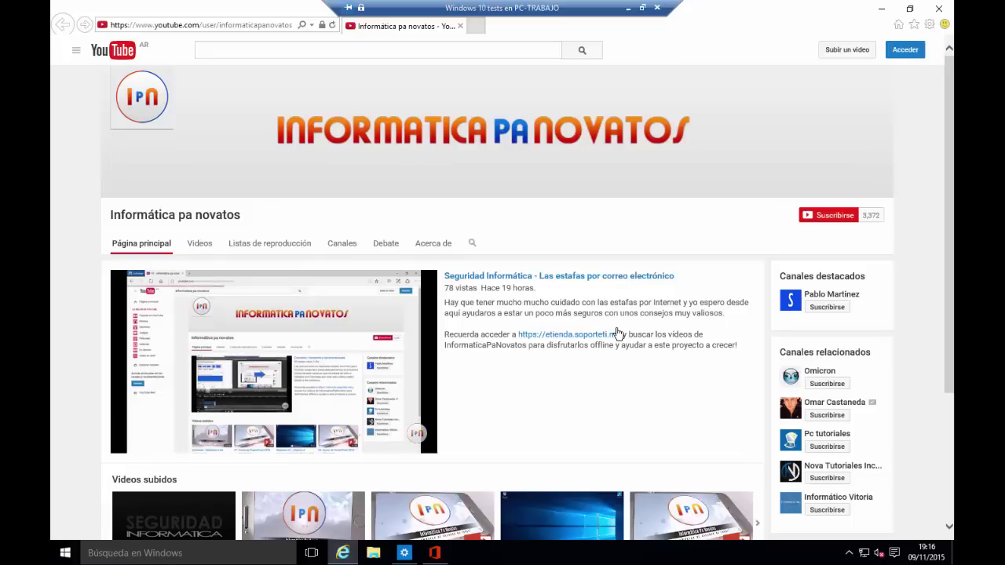
{"action": "left_click", "coordinate": [881, 8]}
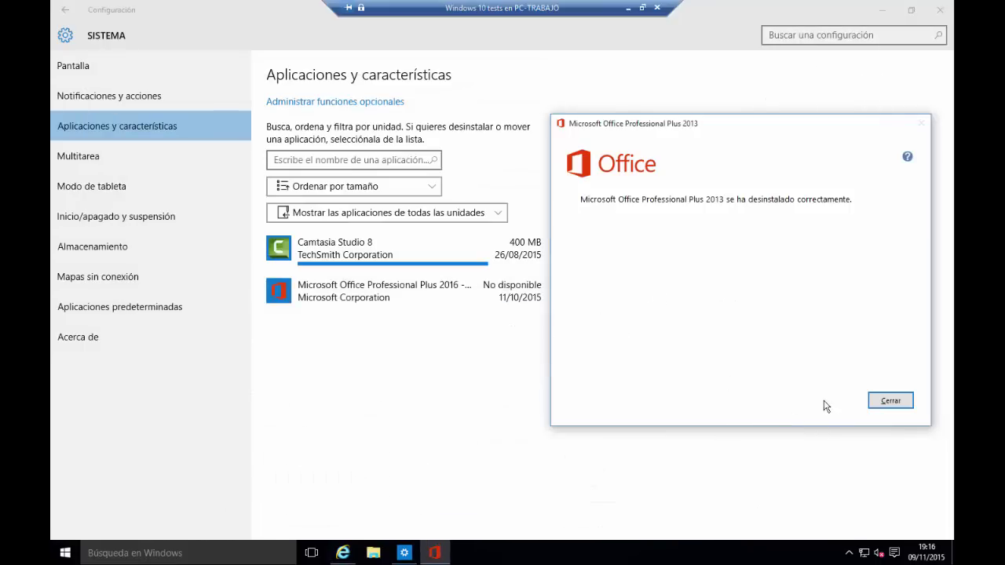
Close the completed Office 2013 uninstaller and the Windows settings window
{"action": "left_click", "coordinate": [891, 402]}
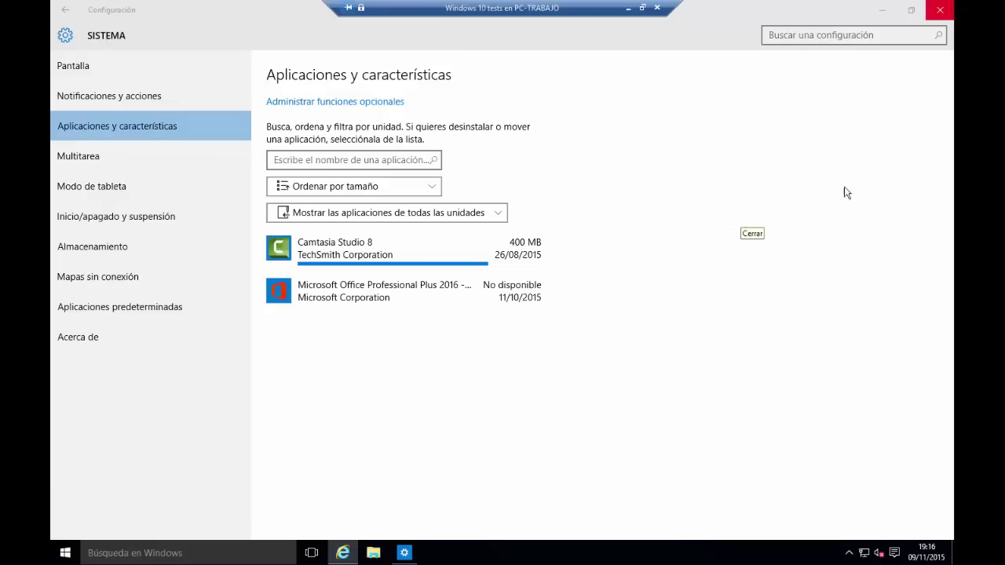
{"action": "left_click", "coordinate": [939, 9]}
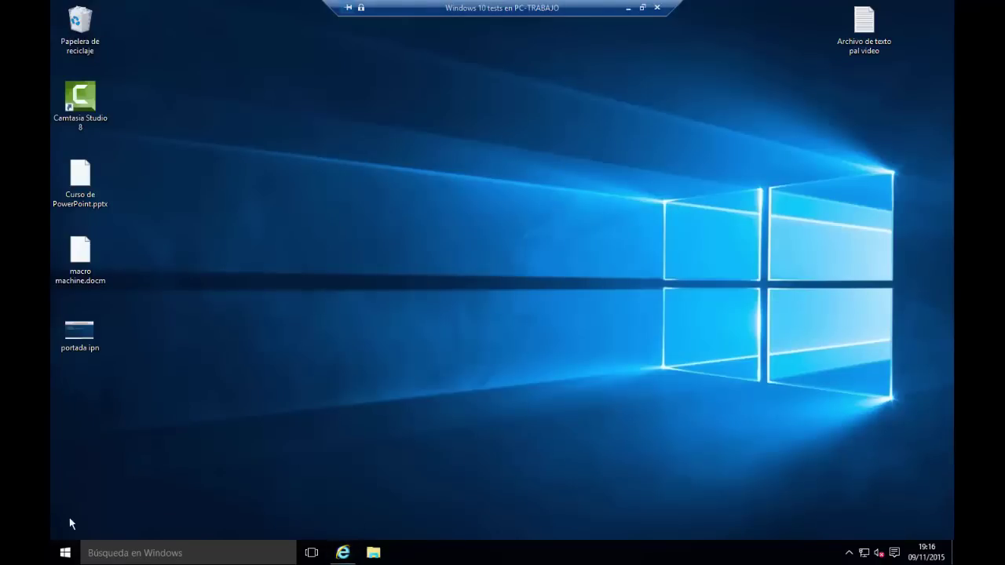
Restart the Windows 10 computer to complete the removal of Office 2013
{"action": "left_click", "coordinate": [66, 553]}
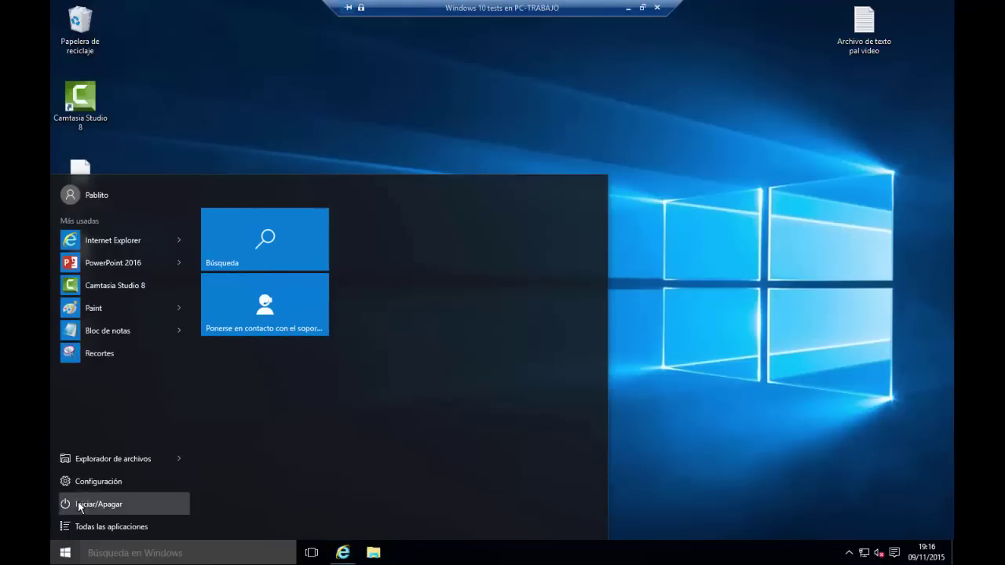
{"action": "left_click", "coordinate": [85, 504]}
{"action": "left_click", "coordinate": [120, 479]}
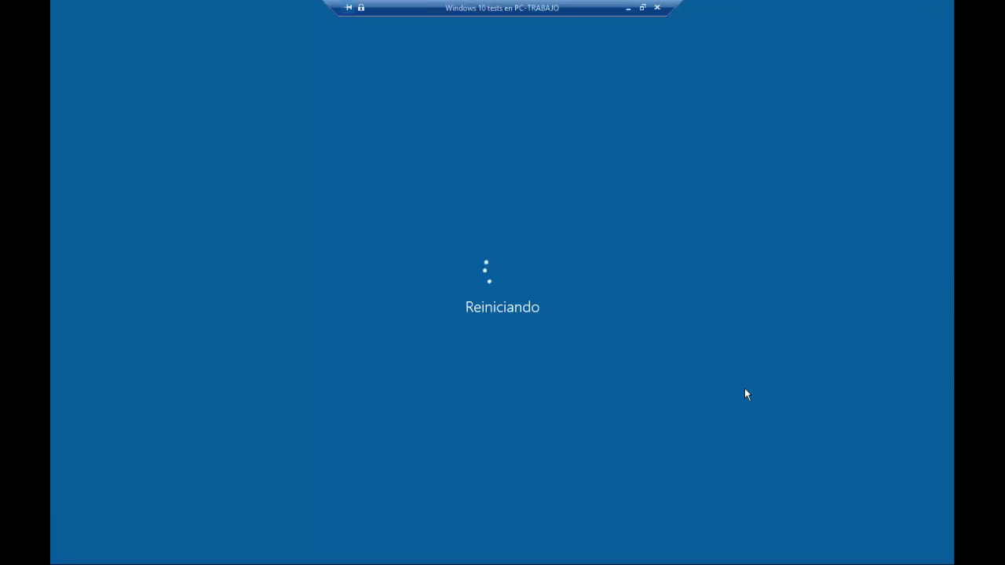